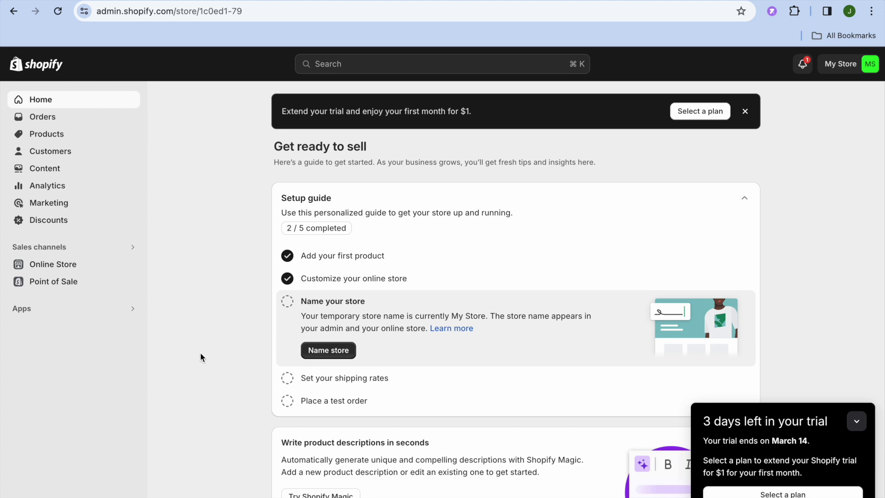
Go to Products > Collections to see the store's collections list.
left_click(55, 135)
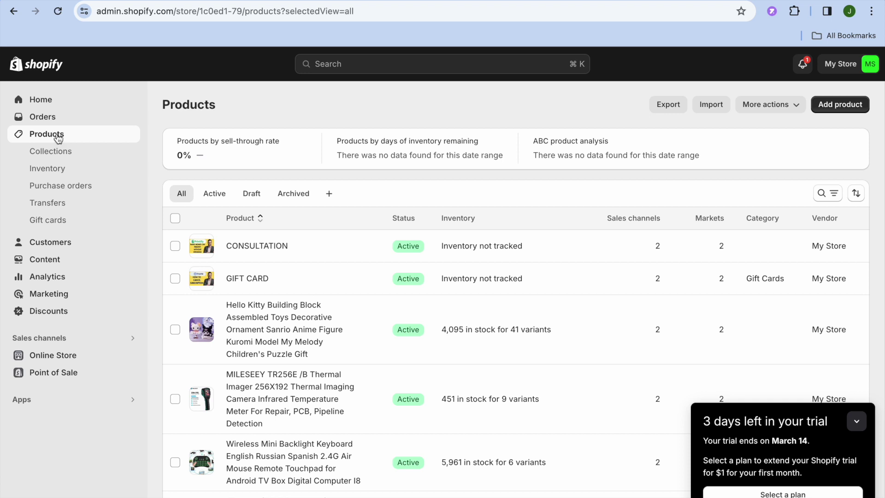
left_click(65, 158)
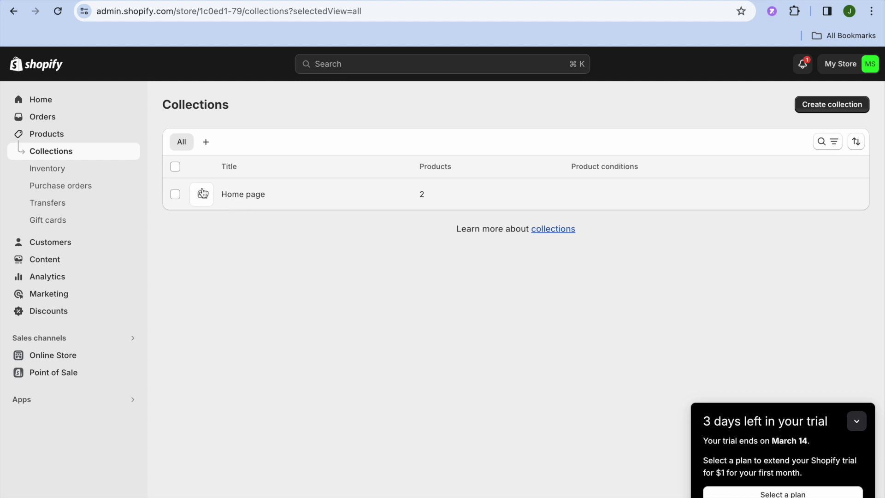
Add the Hello Kitty building block toy to the Home page collection, bringing it to 3 products.
left_click(242, 196)
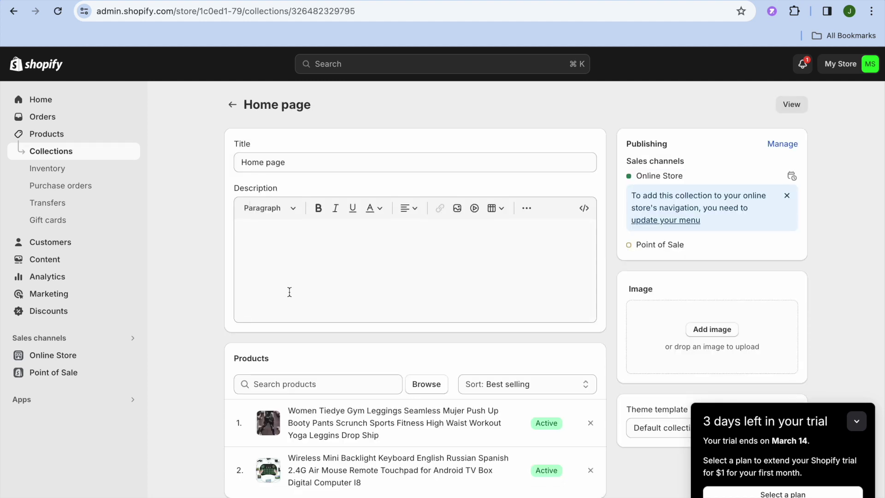
scroll(289, 291, "down", 3)
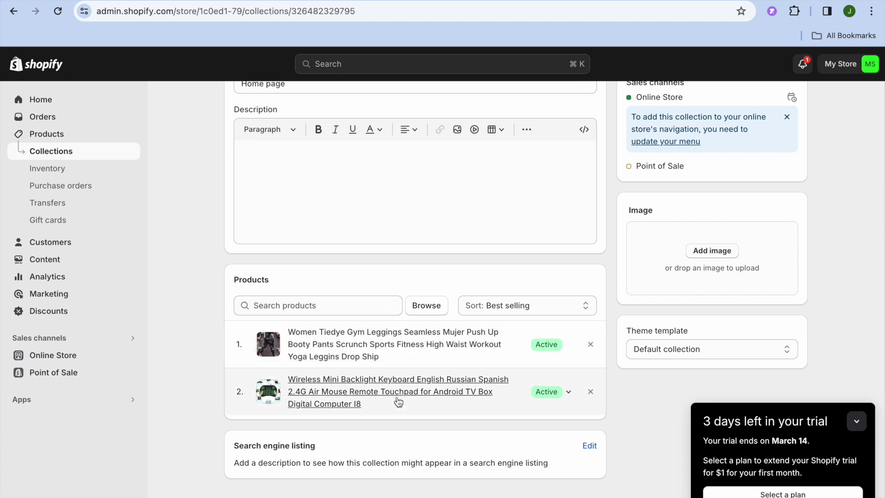
left_click(416, 310)
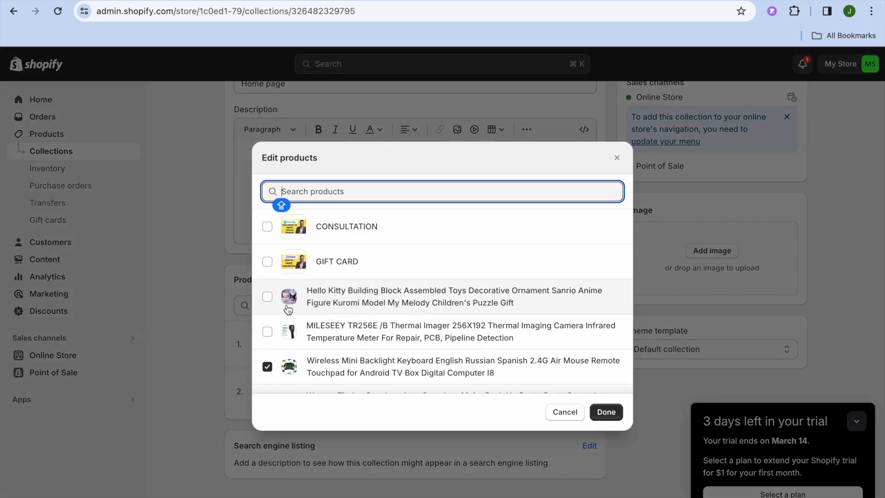
left_click(268, 297)
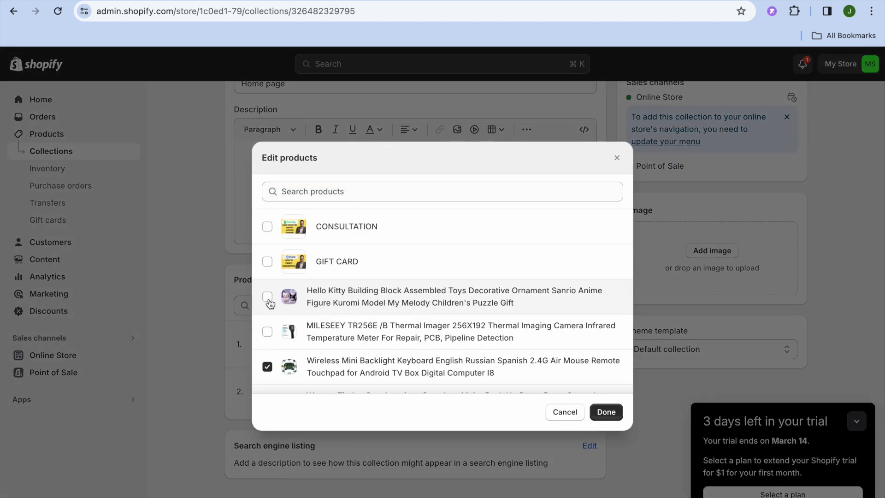
left_click(606, 411)
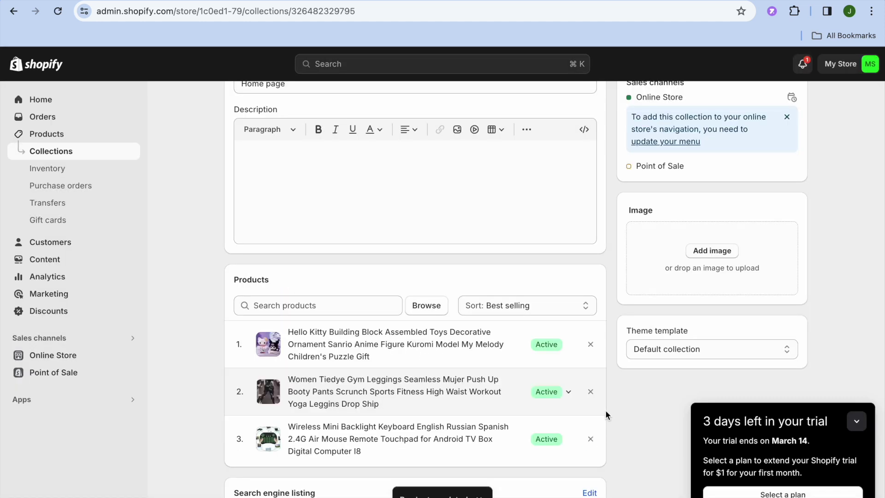
scroll(605, 410, "up", 2)
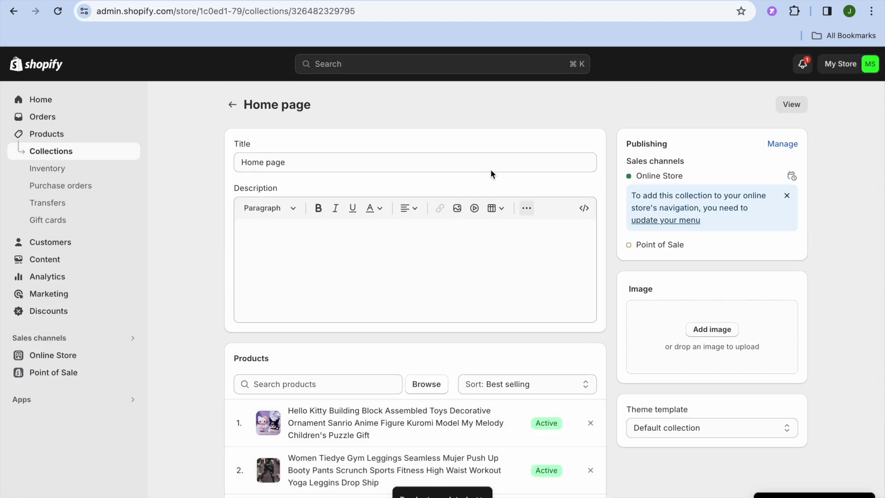
left_click(233, 104)
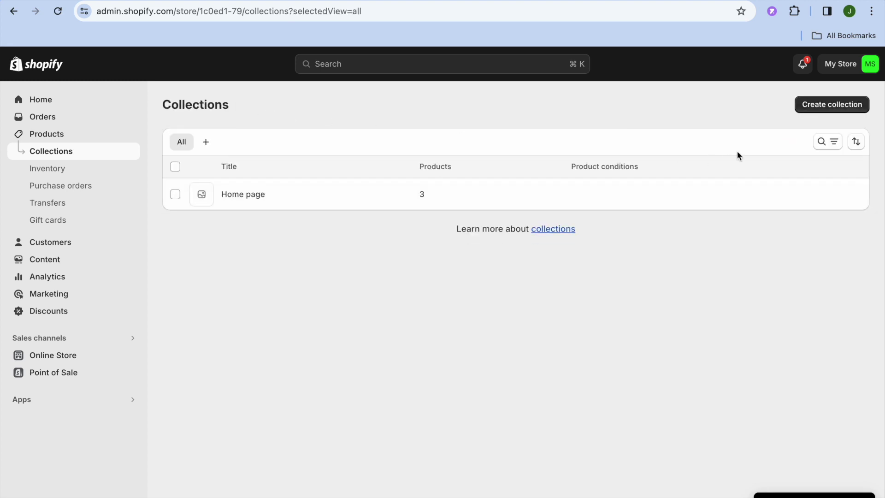
Create a collection titled 'EDITOR PICKS', keep its type as Manual, and save it.
left_click(815, 109)
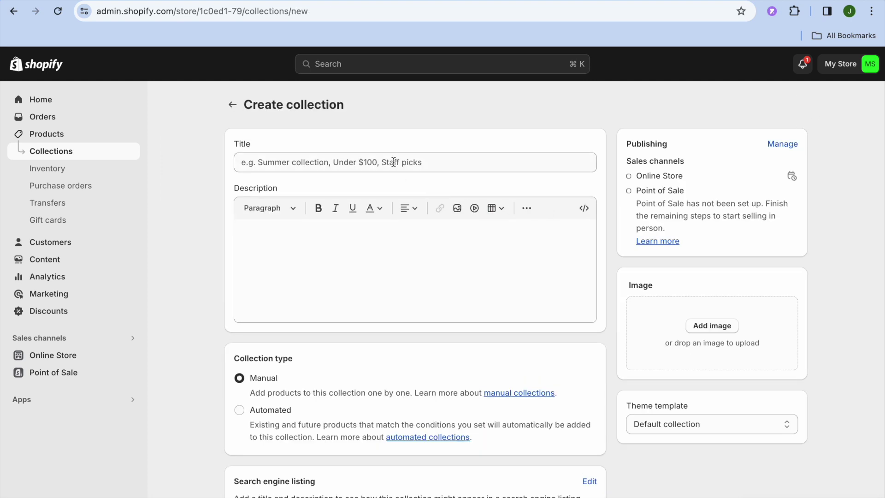
left_click(407, 164)
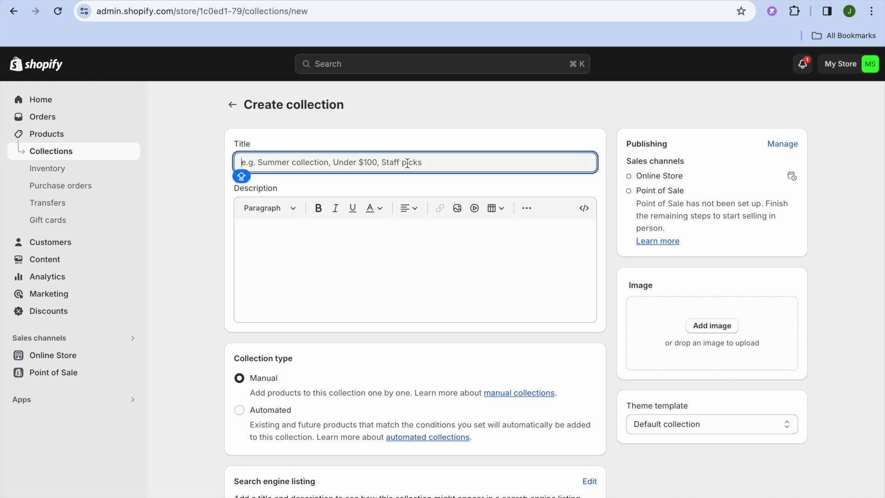
type("EDITOR PICKS")
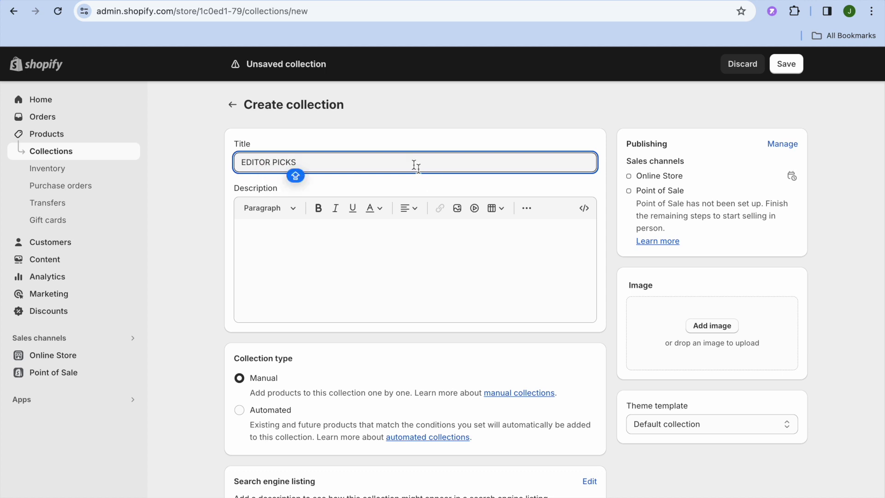
scroll(469, 278, "down", 1)
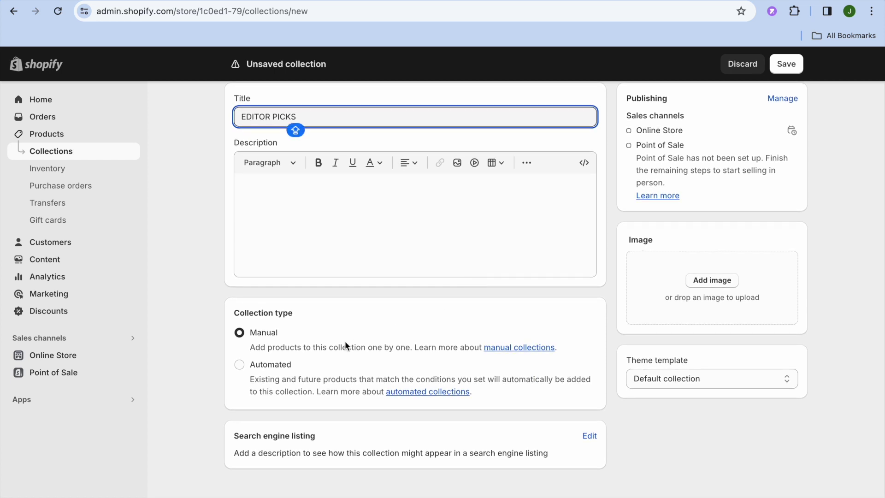
left_click(255, 366)
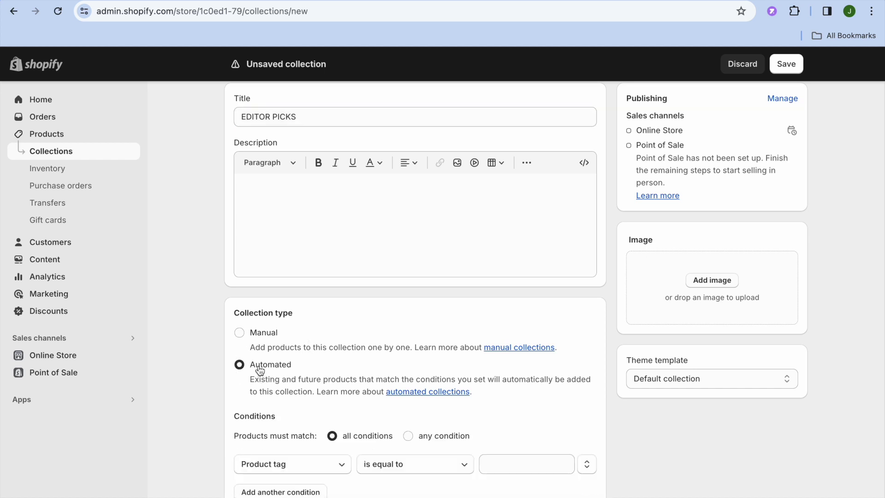
scroll(312, 391, "down", 2)
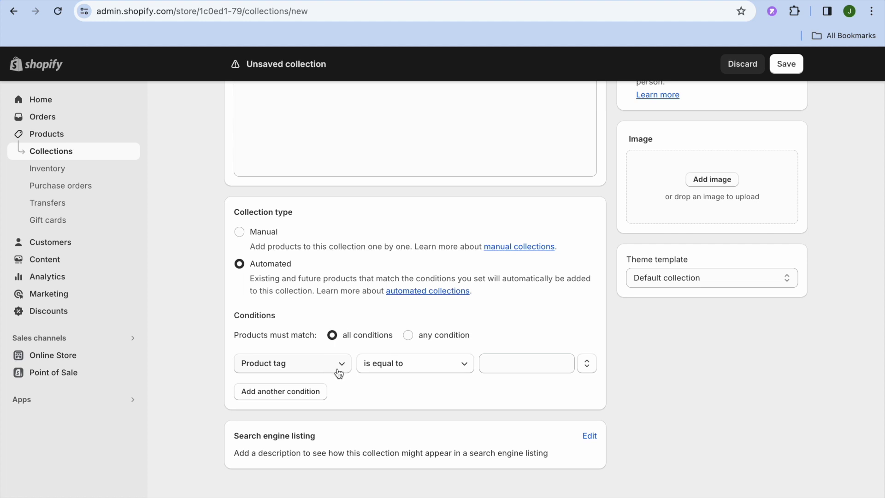
left_click(240, 232)
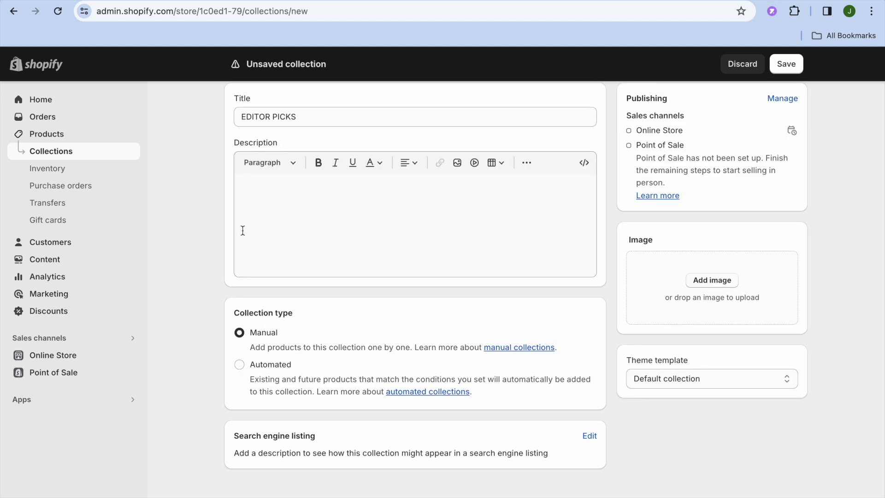
left_click(787, 64)
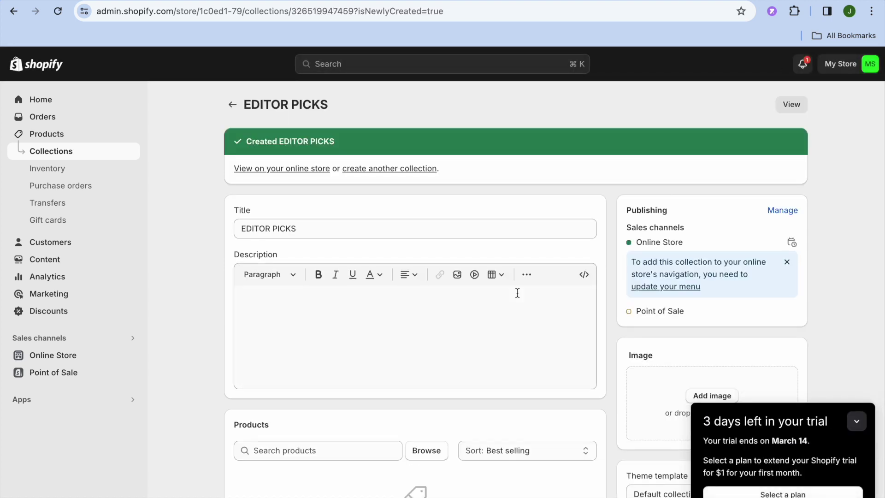
Add the tie-dye gym leggings, wireless mini backlight keyboard and MILESEEY thermal imager to EDITOR PICKS.
scroll(517, 294, "down", 3)
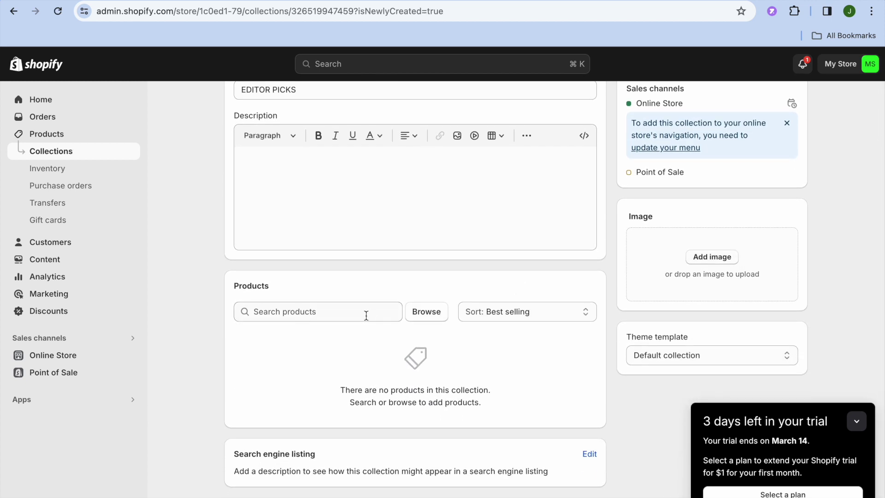
left_click(426, 313)
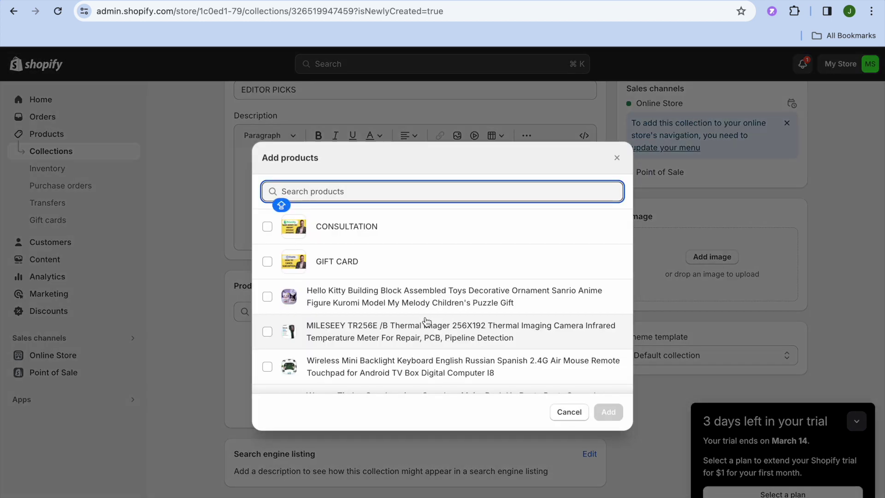
scroll(423, 321, "down", 1)
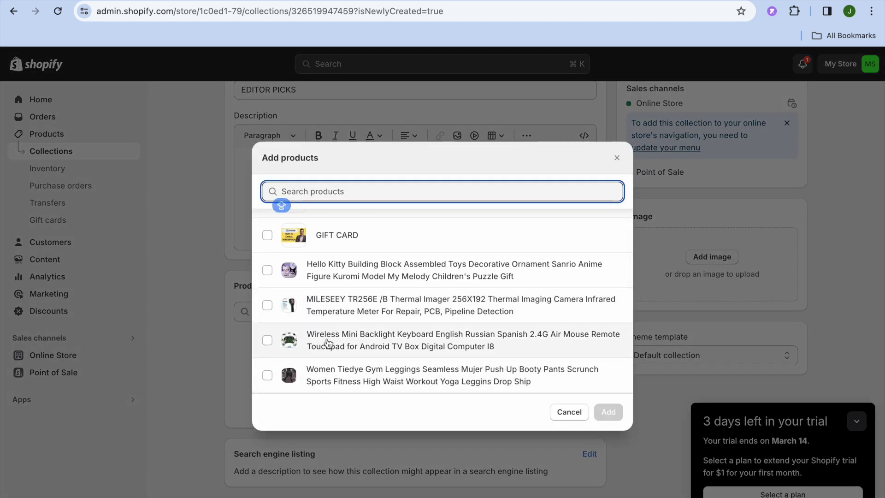
left_click(268, 374)
left_click(267, 341)
left_click(267, 305)
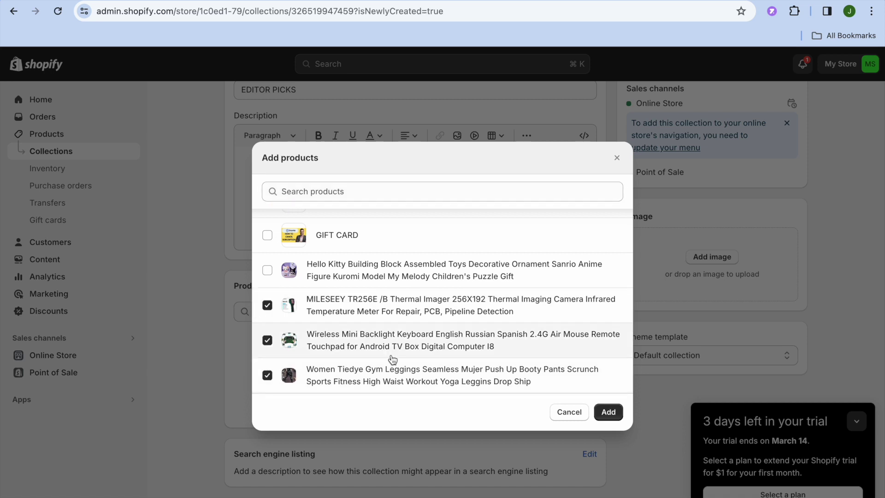
left_click(608, 410)
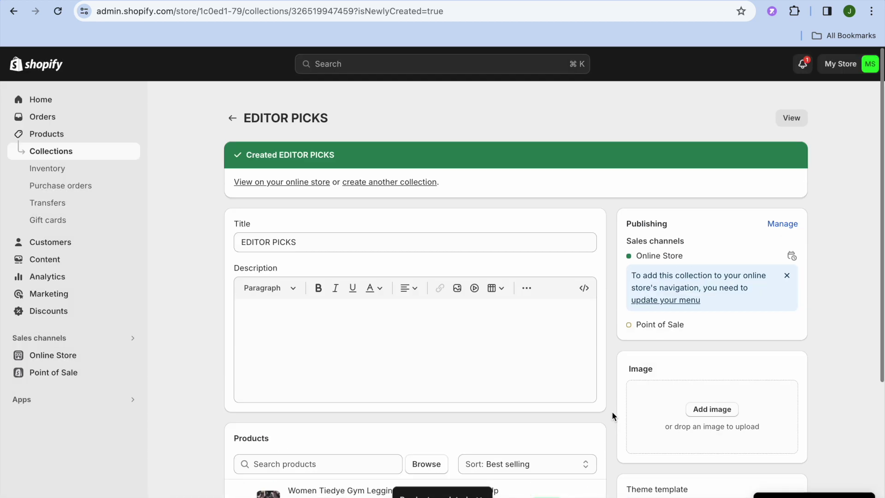
scroll(613, 409, "down", 5)
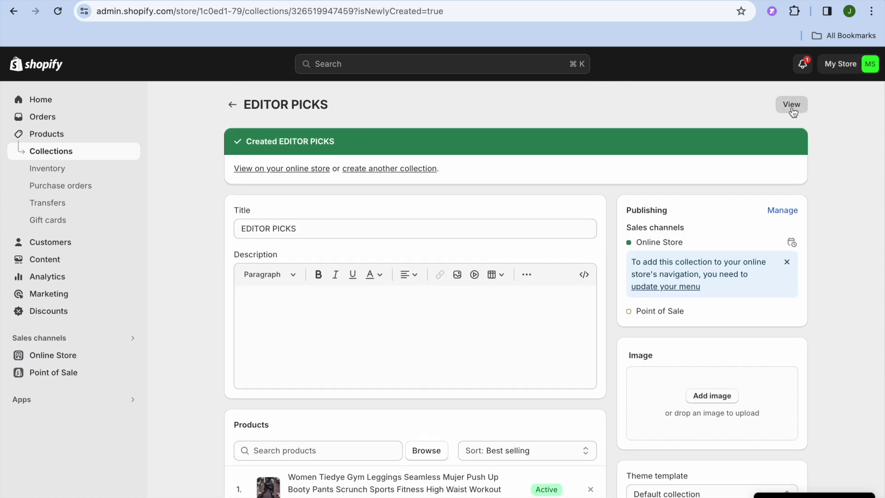
View EDITOR PICKS on the online store and scroll through its three products.
left_click(796, 110)
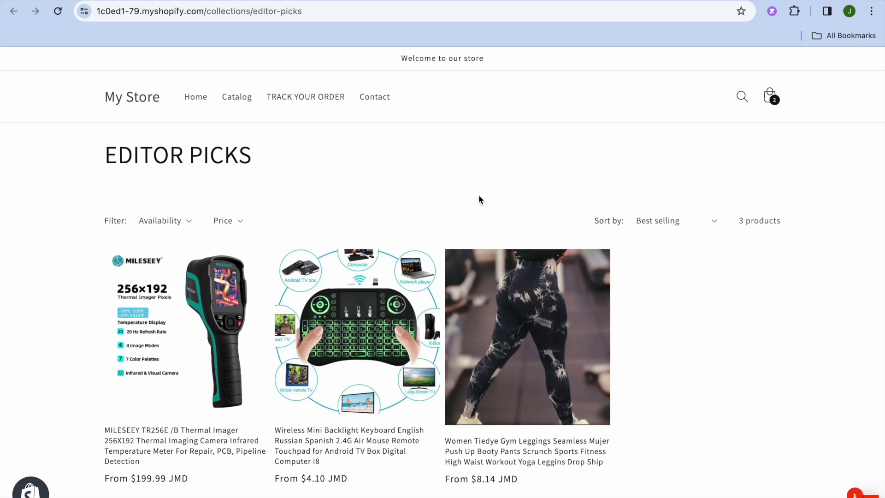
scroll(479, 196, "down", 5)
scroll(479, 196, "up", 6)
Go to Online Store > Navigation in the admin and open the Main menu.
left_click(191, 1)
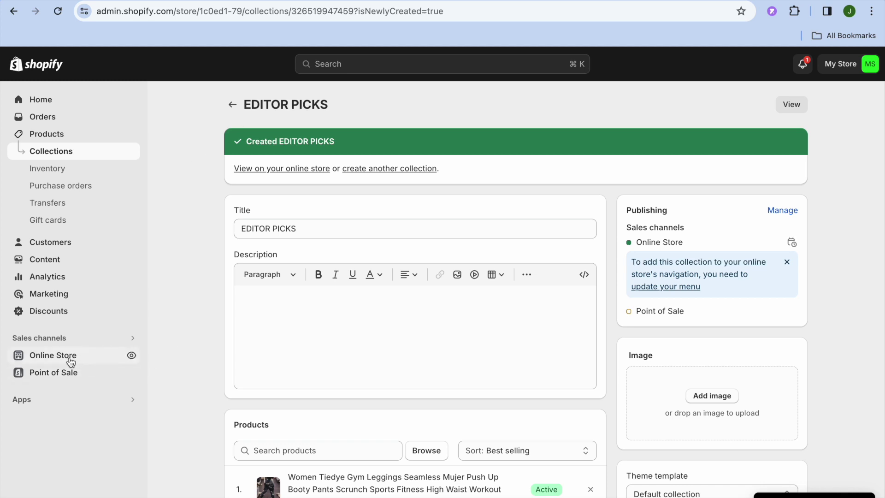
left_click(46, 356)
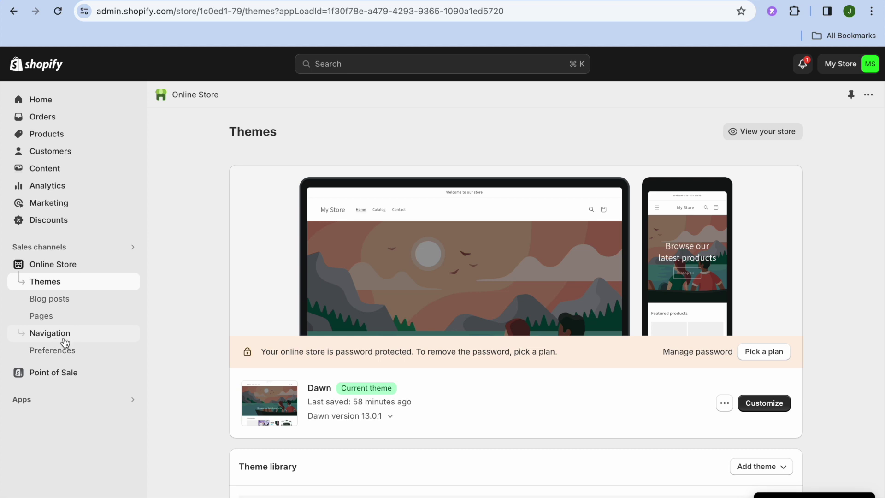
left_click(61, 340)
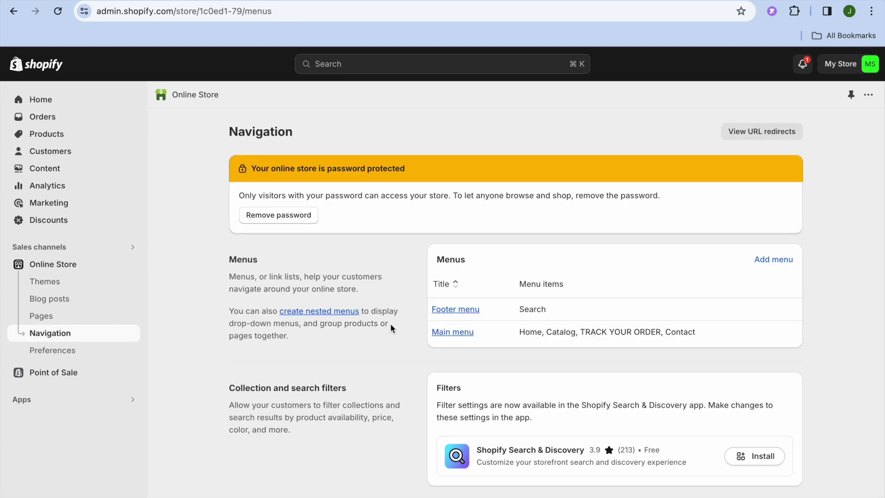
left_click(448, 335)
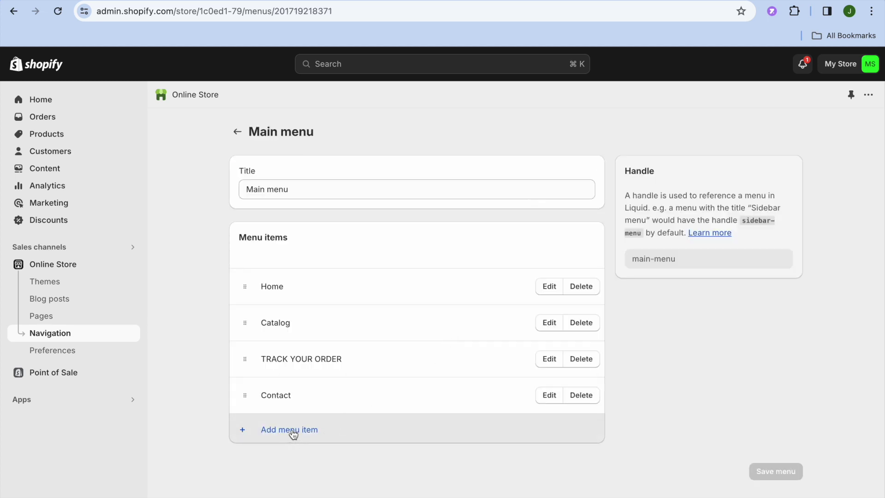
Add a new Main menu item named 'EDITORS PICK'.
left_click(292, 432)
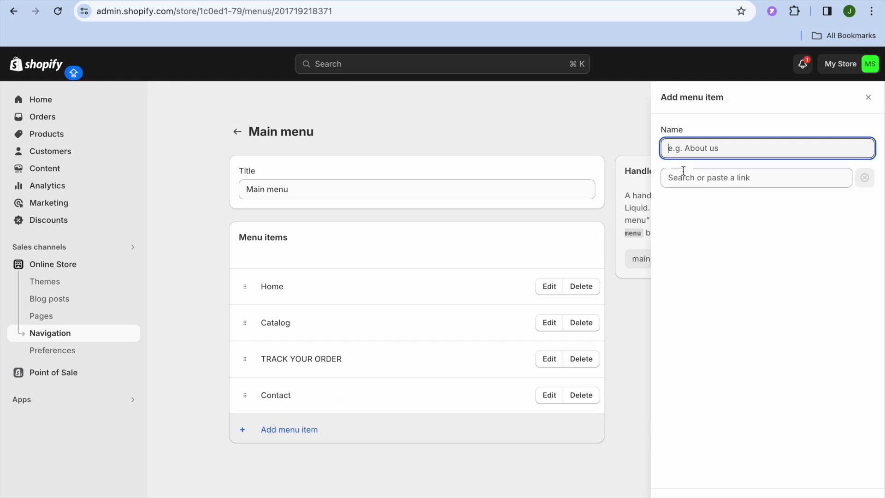
type("D")
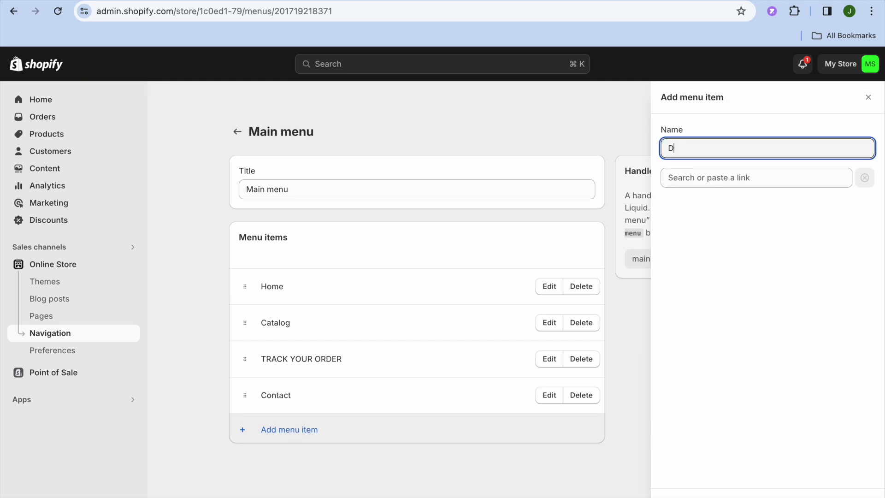
key("BackSpace")
type("EDITORS PU")
key("BackSpace")
type("ICK")
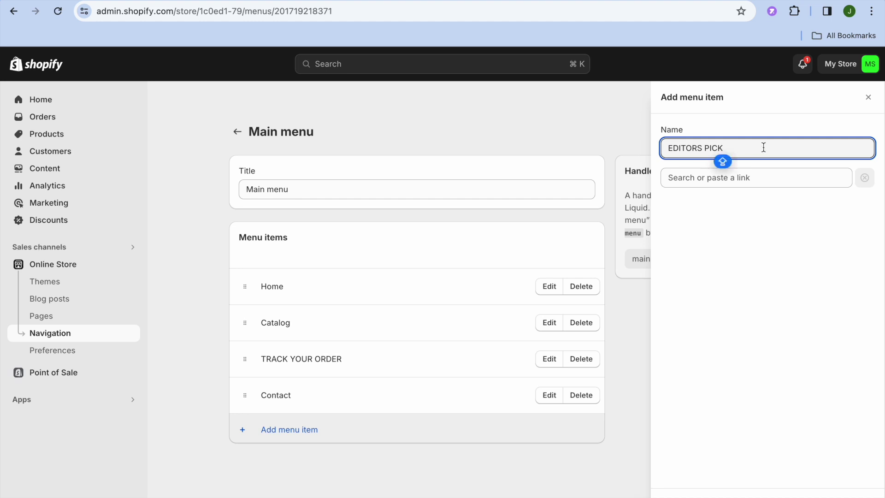
Link the item to the EDITOR PICKS collection, move it above Contact, and save the menu.
left_click(740, 181)
key("Caps_Lock")
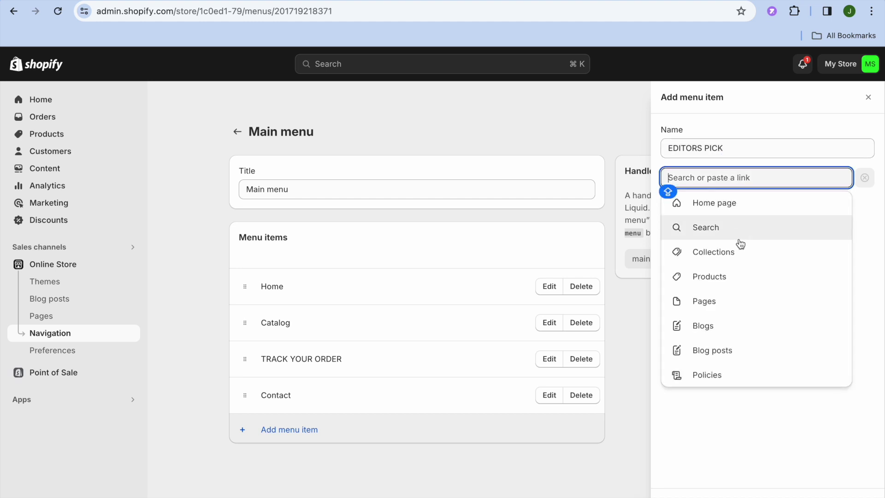
left_click(730, 254)
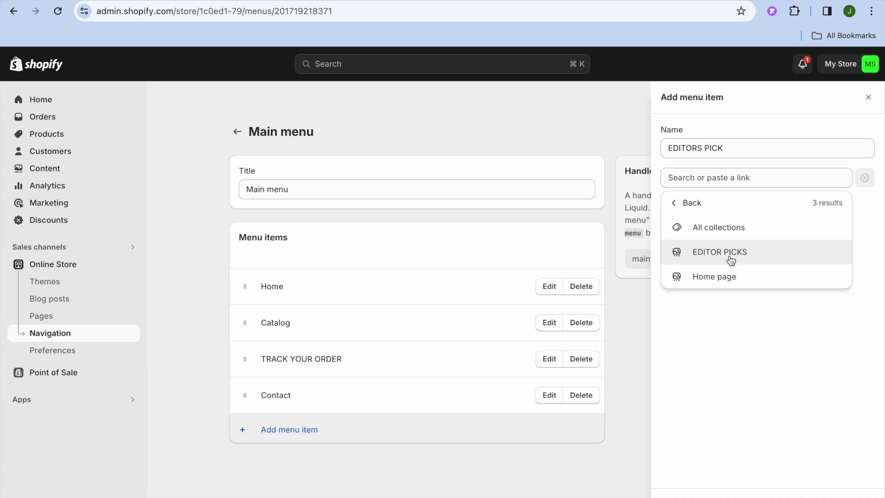
left_click(730, 260)
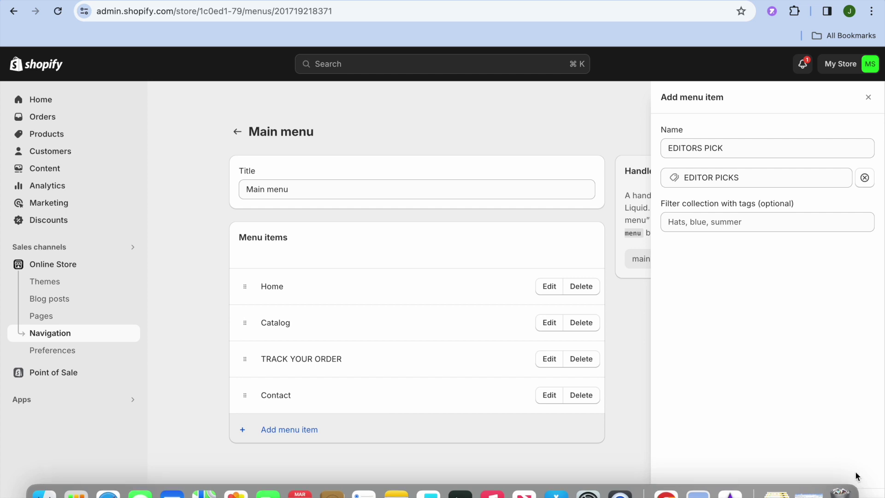
key("Return")
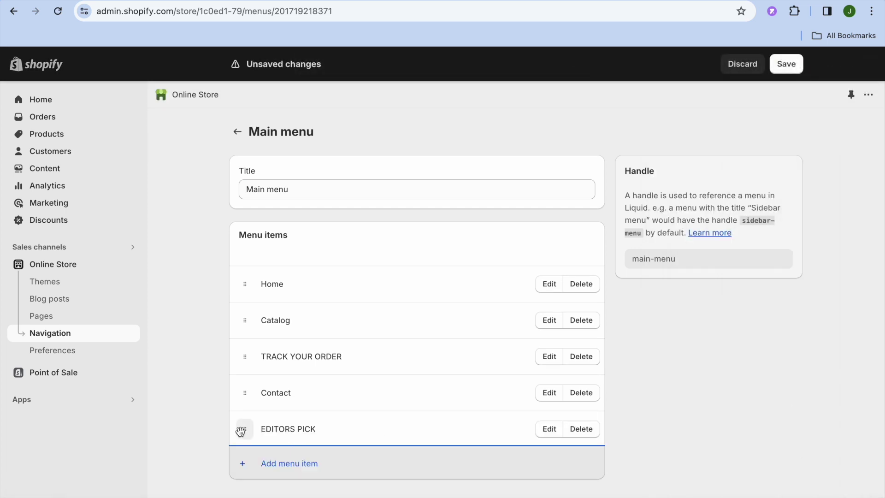
left_click_drag(245, 429, 245, 407)
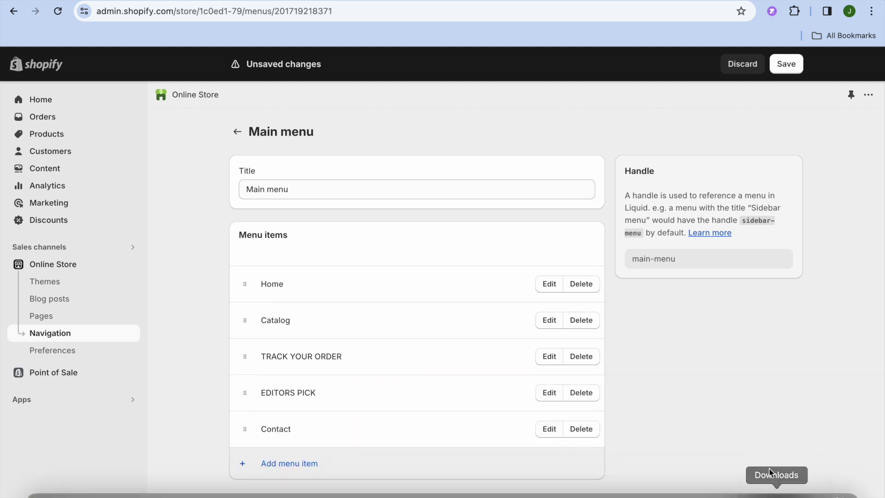
key("super+s")
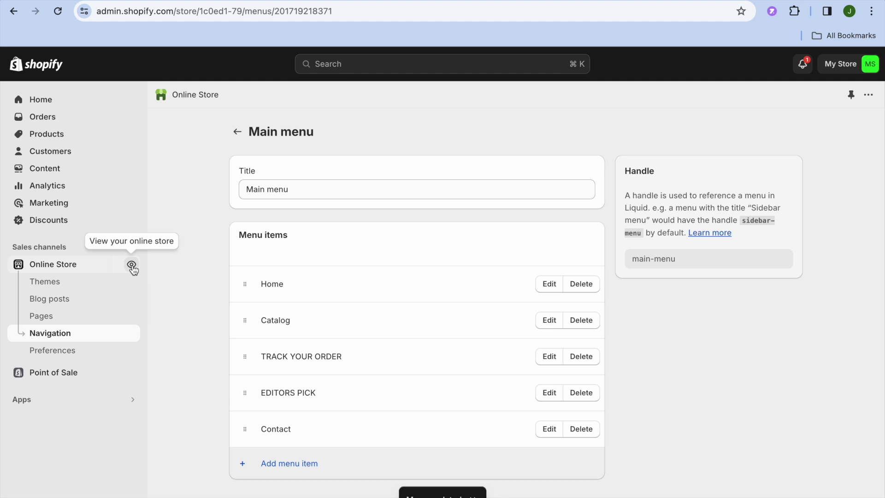
Open the live store and follow the EDITORS PICK header link to the 3-product collection.
left_click(132, 267)
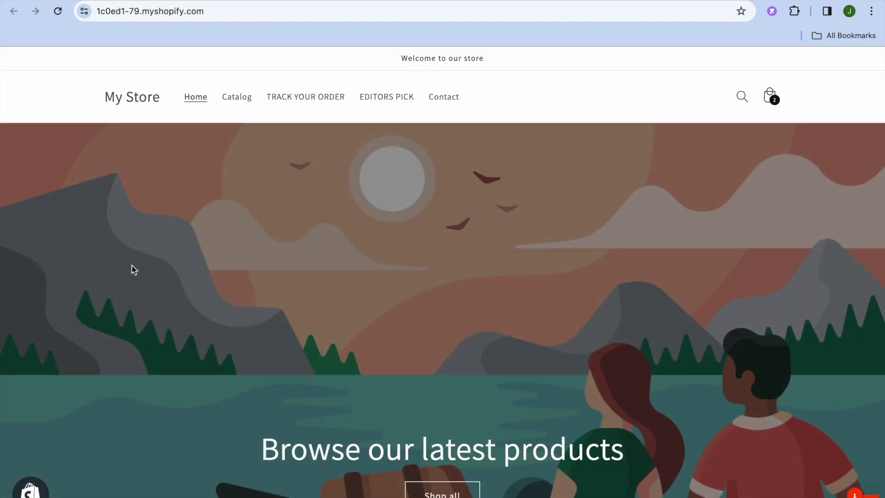
left_click(385, 96)
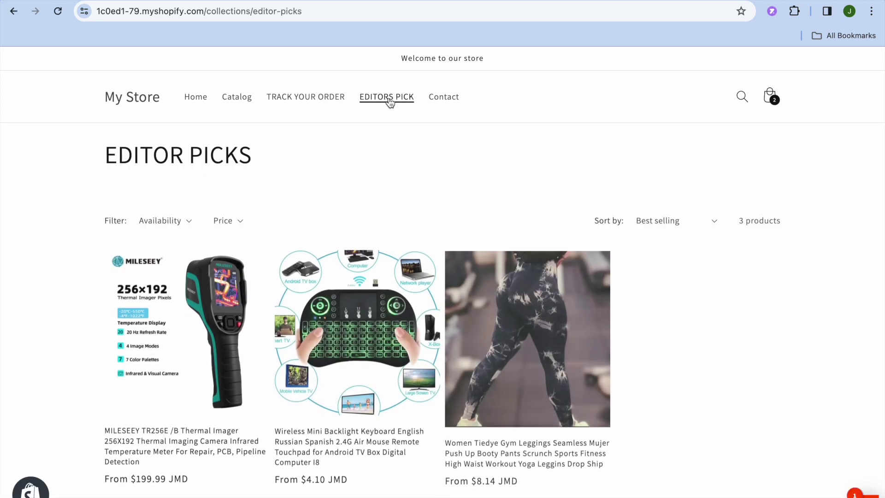